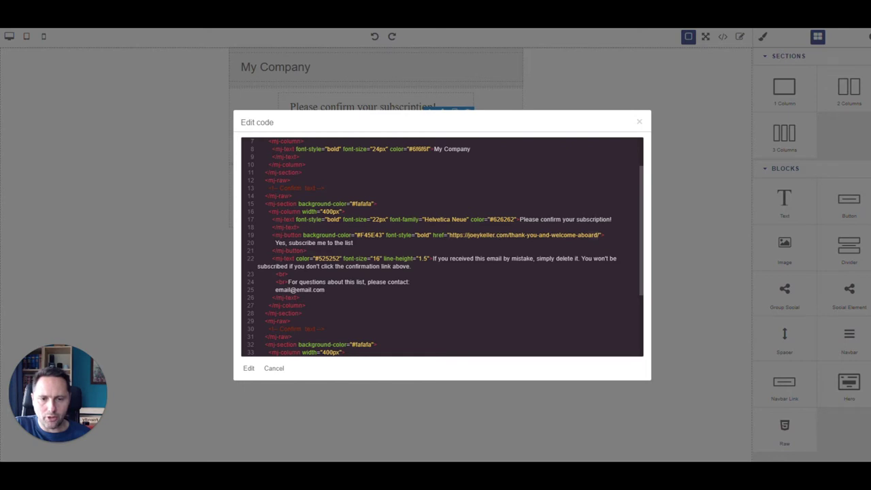
# Check the confirmation button's link in the email code, close the code and the builder without changes, and save the Confirm DOI email.
pyautogui.moveTo(590, 235); pyautogui.dragTo(453, 235)
pyautogui.click(453, 235)
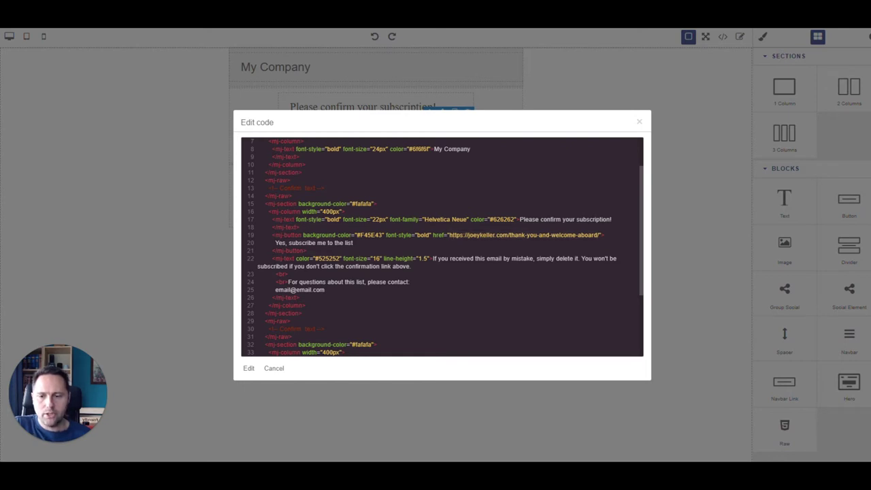
pyautogui.click(273, 368)
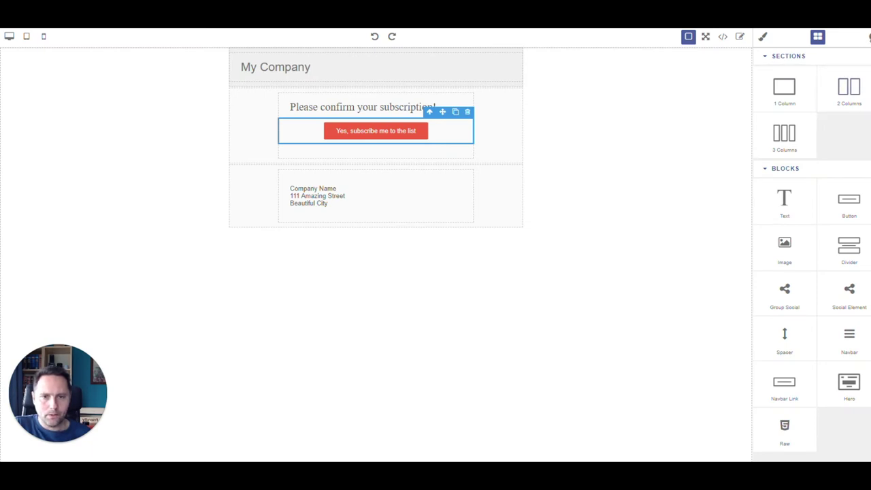
pyautogui.click(869, 37)
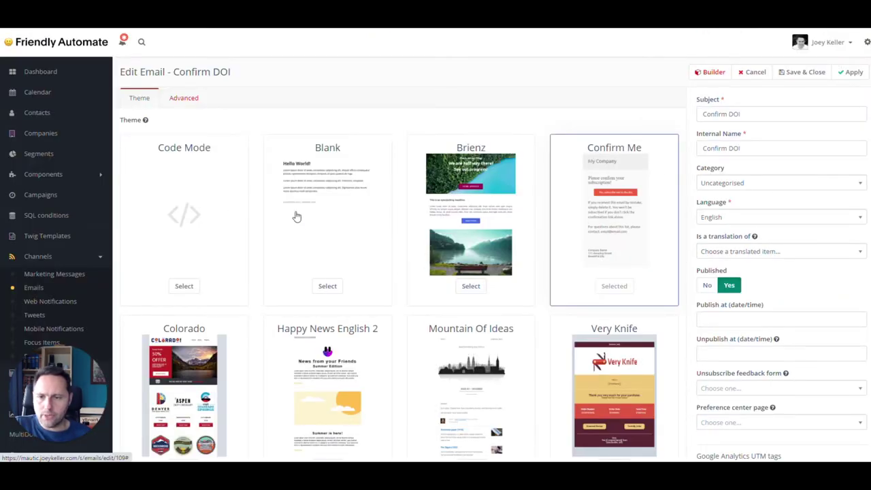
pyautogui.click(802, 72)
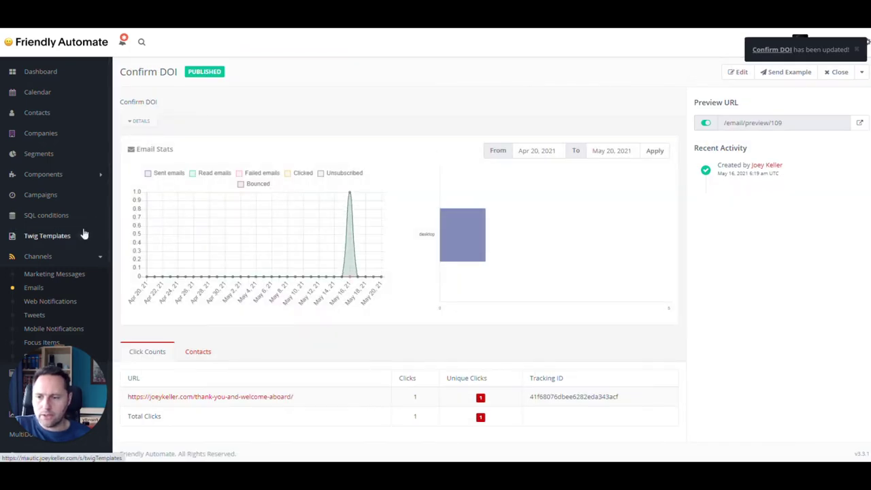
# Open the Auto DOI form for editing from the list of forms.
pyautogui.click(34, 177)
pyautogui.click(34, 205)
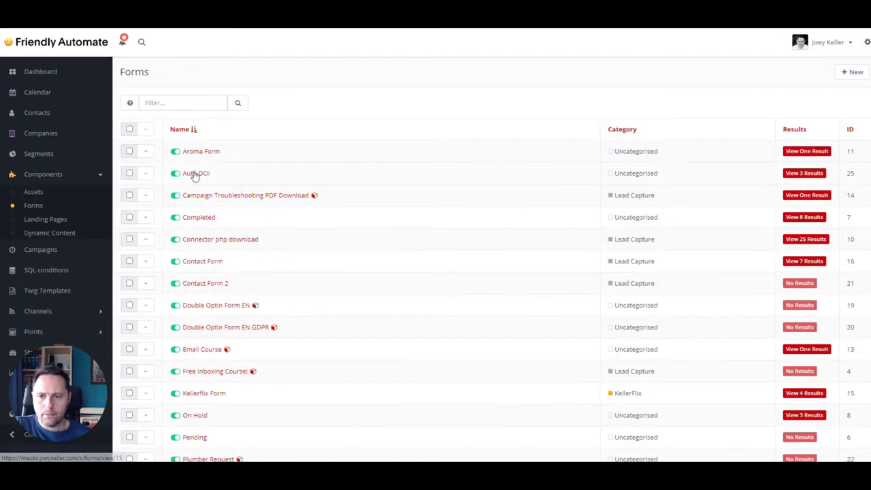
pyautogui.click(195, 174)
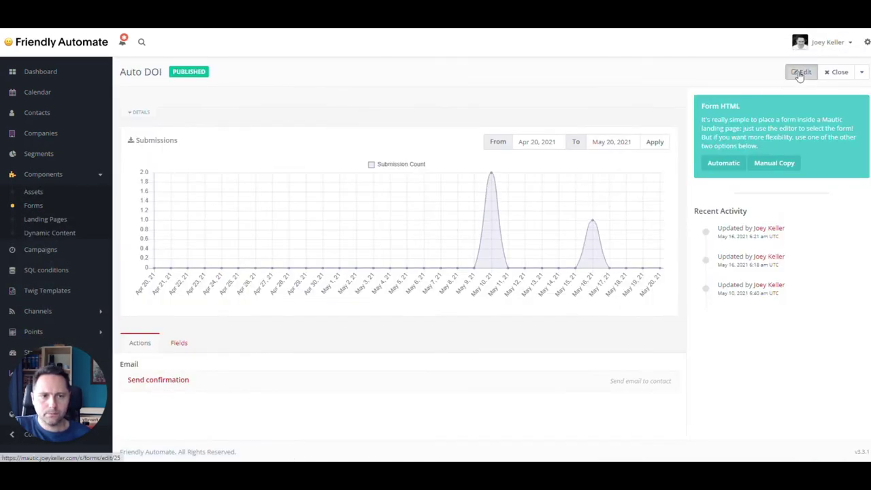
pyautogui.click(802, 73)
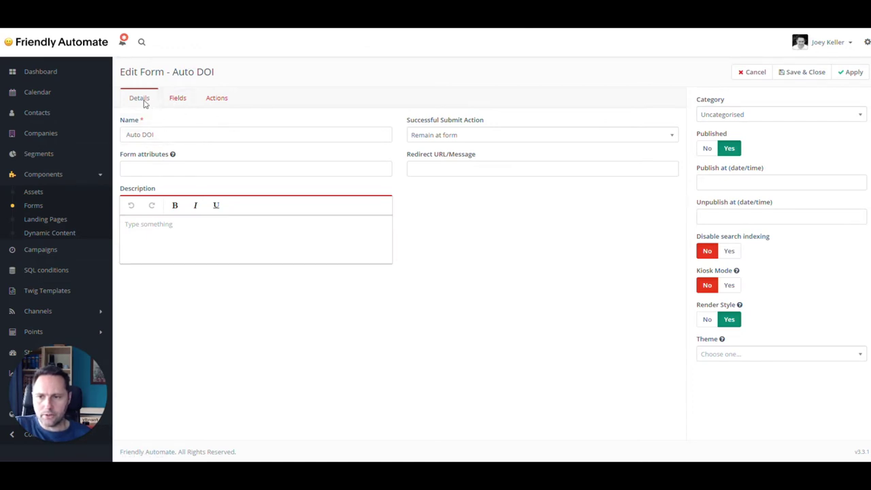
# Review the form's fields and the email chosen in its Send confirmation action, then close the action without changes.
pyautogui.click(178, 99)
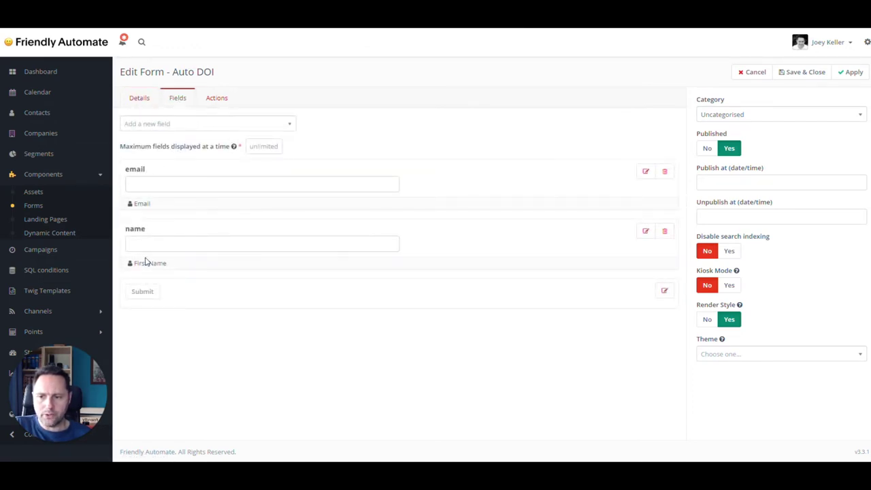
pyautogui.click(210, 101)
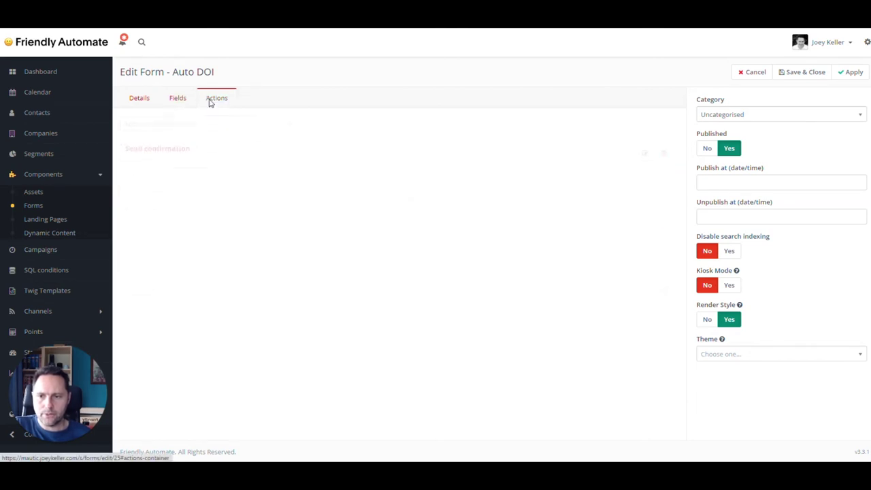
pyautogui.click(162, 150)
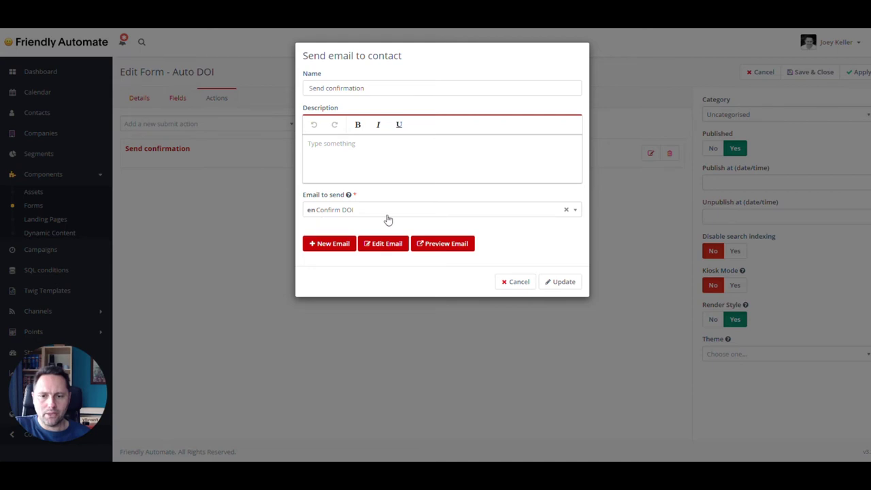
pyautogui.click(517, 285)
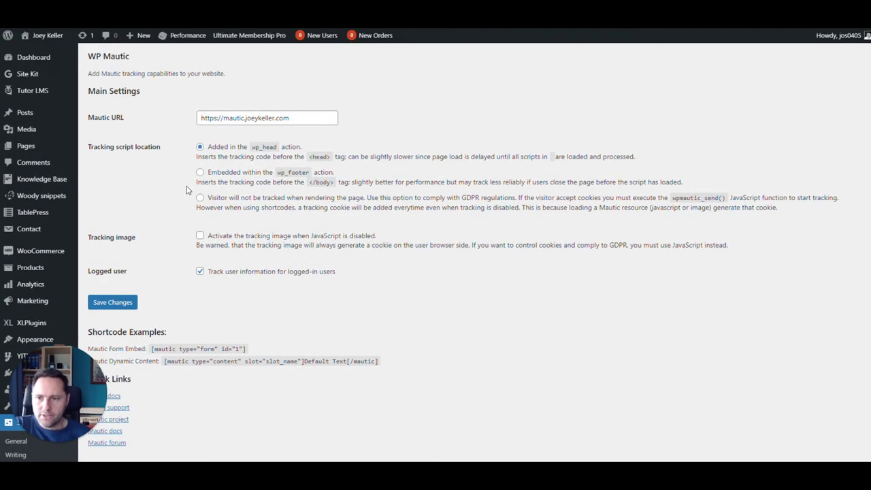
# Examine the form embed and dynamic content shortcode examples in WordPress's WP Mautic settings.
pyautogui.scroll(-1, 166, 170)
pyautogui.scroll(-1, 239, 212)
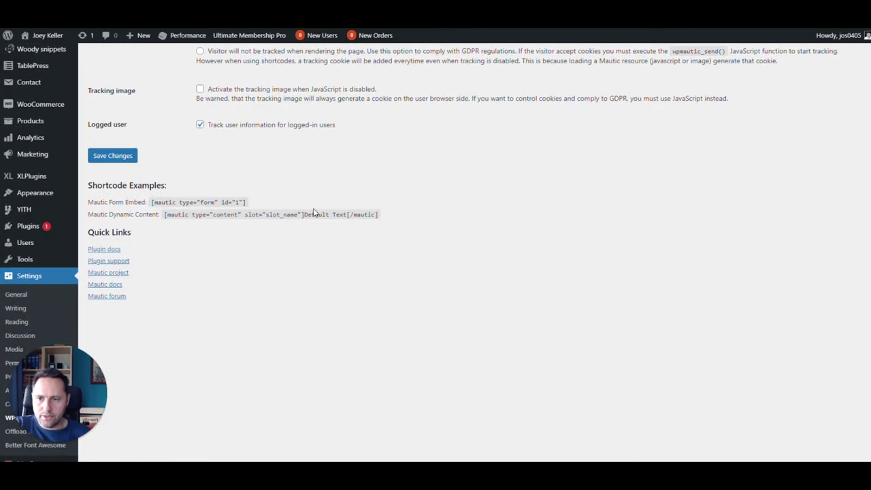
pyautogui.scroll(1, 170, 226)
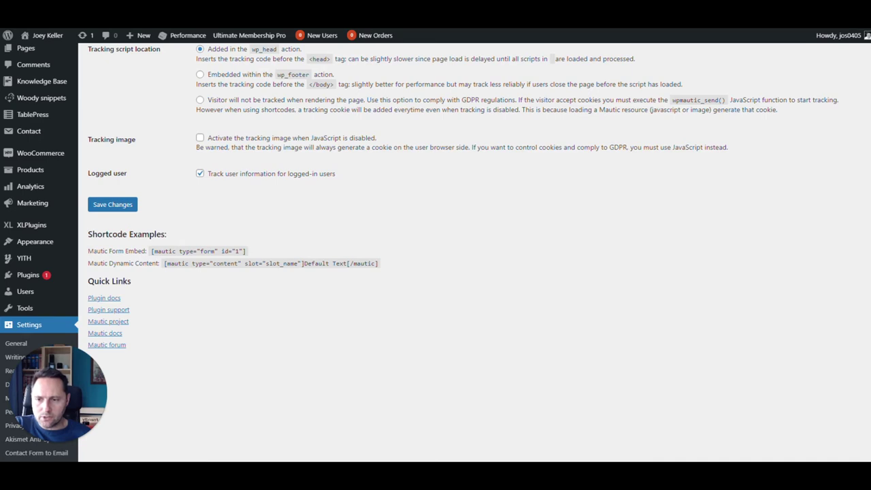
pyautogui.moveTo(88, 251); pyautogui.dragTo(275, 252)
pyautogui.moveTo(380, 264); pyautogui.dragTo(88, 264)
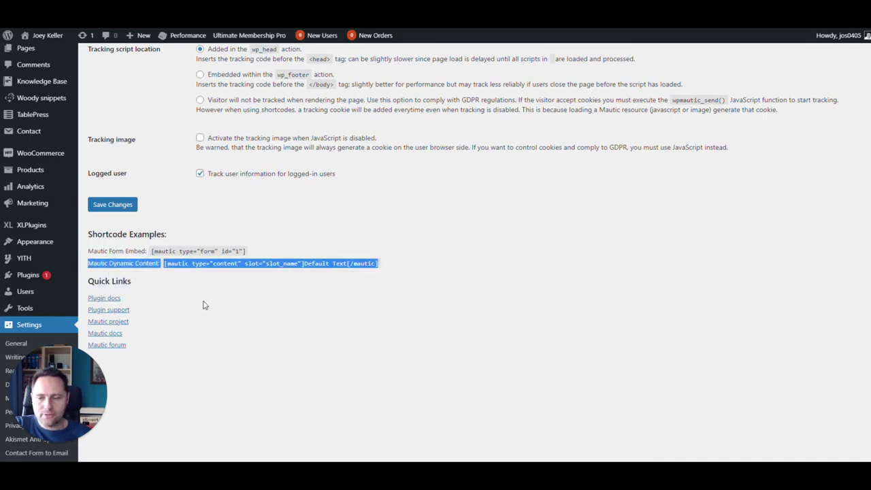
# Open the WP Mautic plugin documentation and read through its usage instructions down to the Mautic Tags section.
pyautogui.click(95, 298)
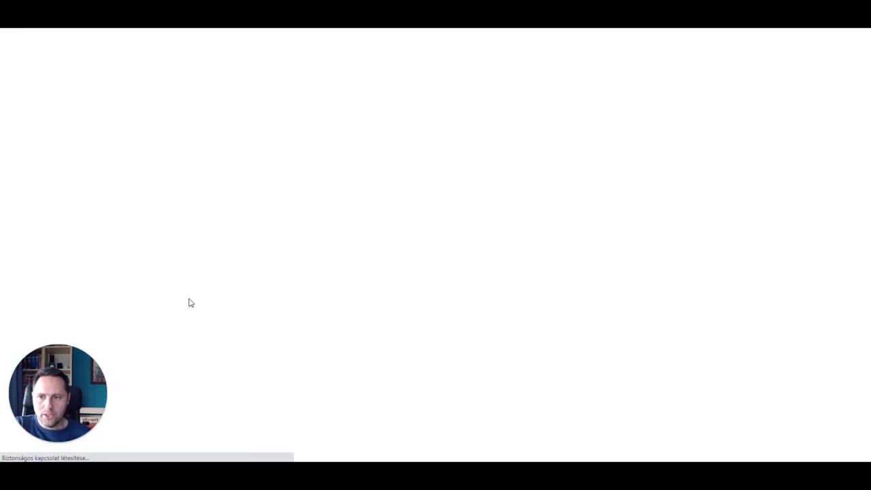
pyautogui.scroll(-10, 187, 299)
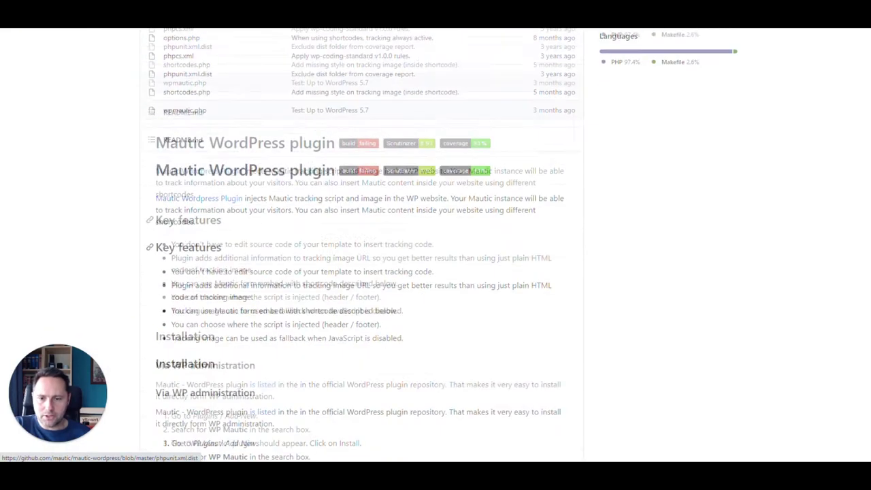
pyautogui.scroll(-8, 347, 293)
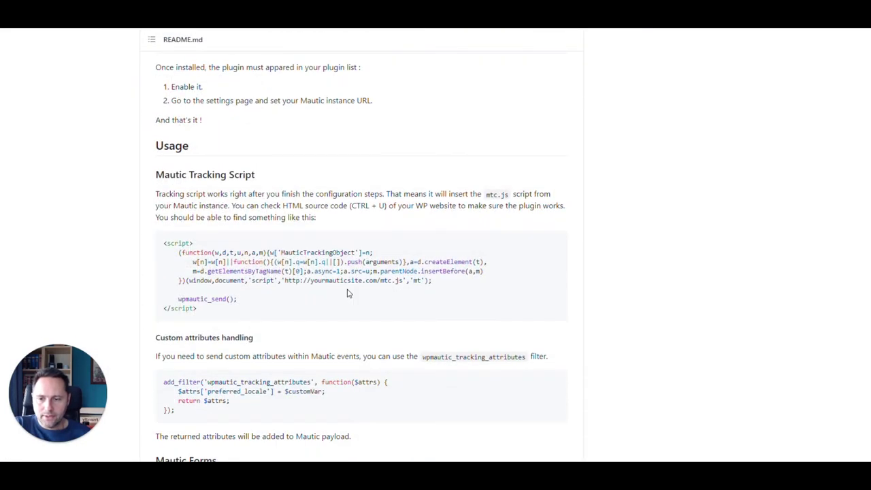
pyautogui.scroll(-2, 288, 282)
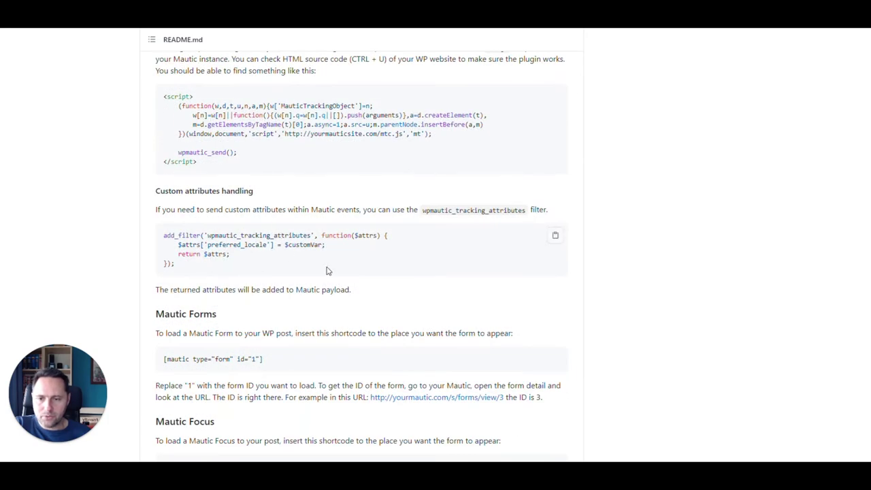
pyautogui.scroll(-2, 330, 269)
pyautogui.scroll(-2, 330, 269)
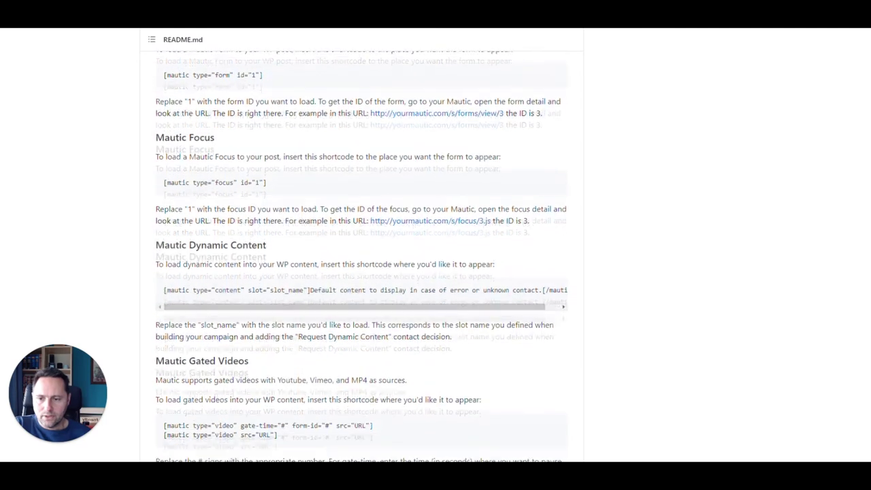
pyautogui.scroll(-4, 330, 269)
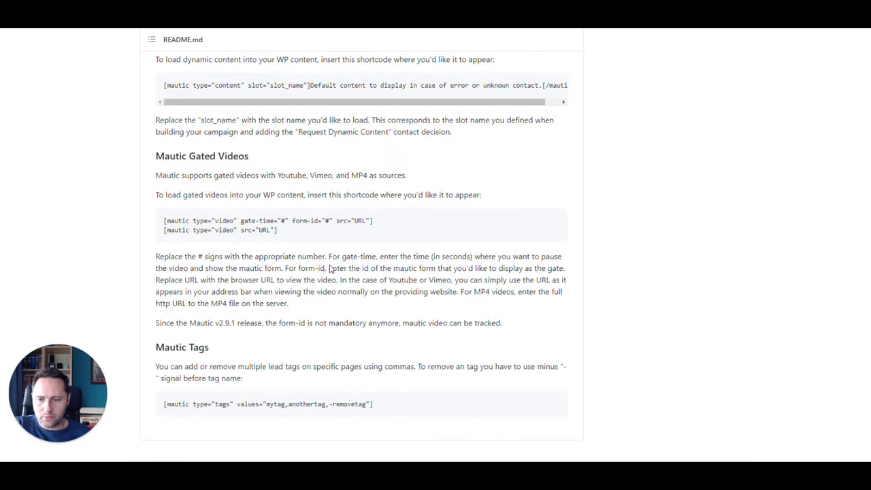
# Examine the example shortcode for adding and removing contact tags, then select the whole shortcode.
pyautogui.moveTo(380, 352); pyautogui.dragTo(163, 351)
pyautogui.click(164, 351)
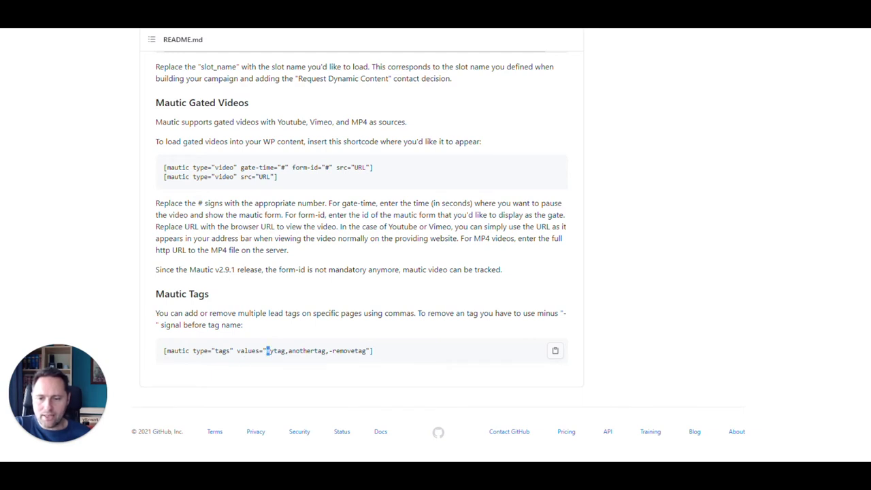
pyautogui.moveTo(267, 351); pyautogui.dragTo(276, 350)
pyautogui.click(276, 351)
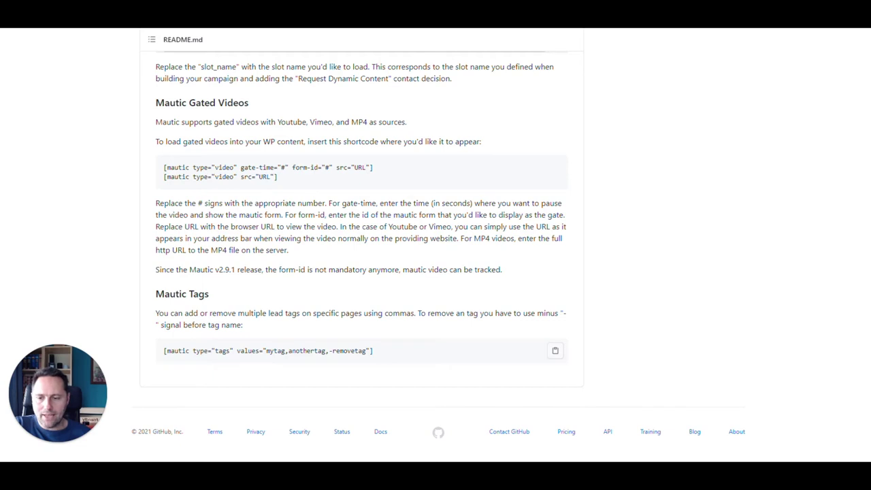
pyautogui.moveTo(163, 350); pyautogui.dragTo(375, 354)
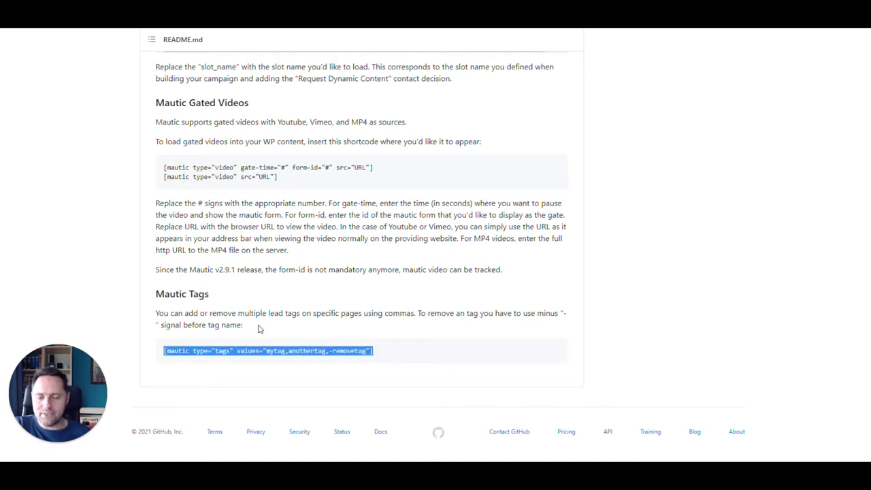
# Switch to the WordPress editor and examine the DOI tag shortcode in the Custom HTML block of the "Thank you and welcome aboard!" page.
pyautogui.hotkey('ctrl', 'Tab')
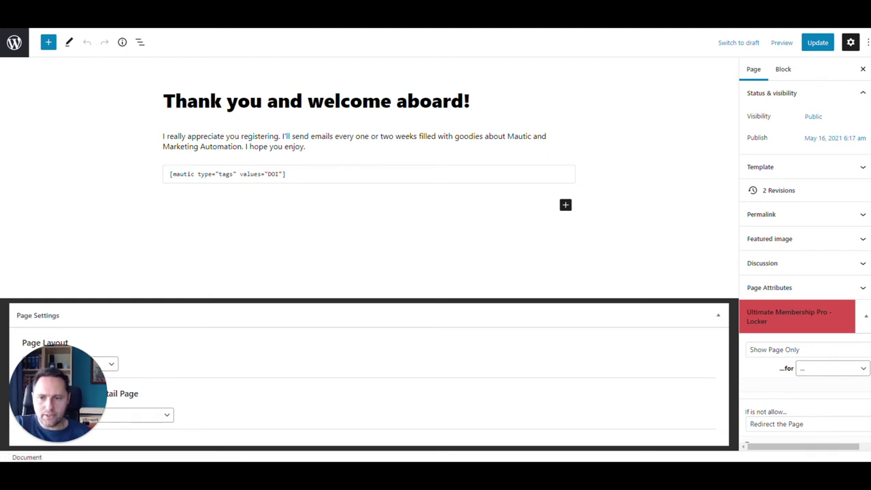
pyautogui.moveTo(267, 175); pyautogui.dragTo(279, 174)
pyautogui.click(279, 174)
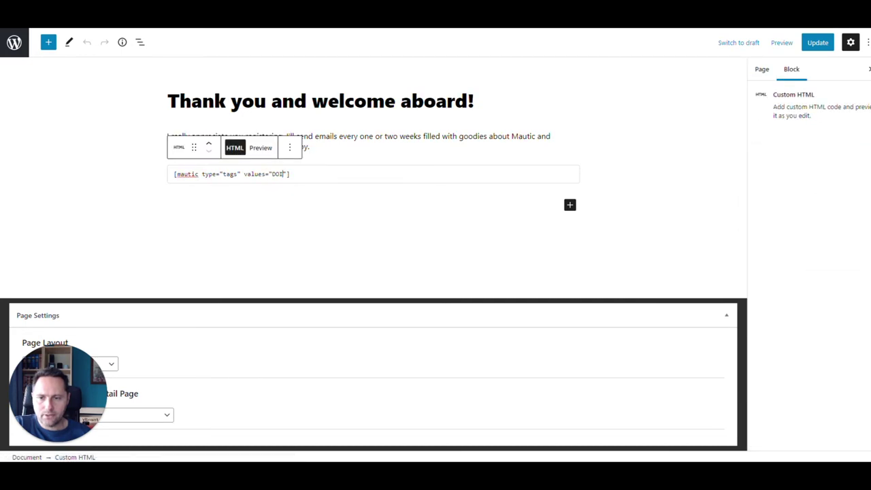
pyautogui.doubleClick(283, 175)
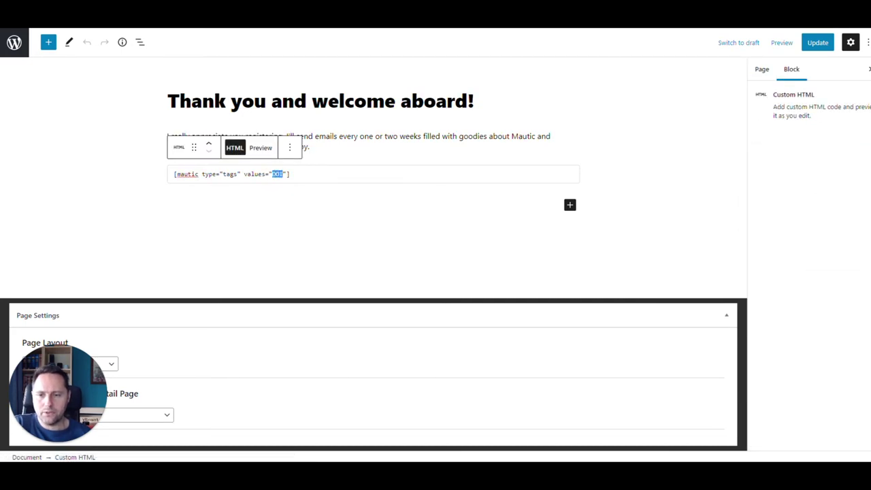
pyautogui.click(290, 174)
pyautogui.moveTo(290, 174); pyautogui.dragTo(233, 175)
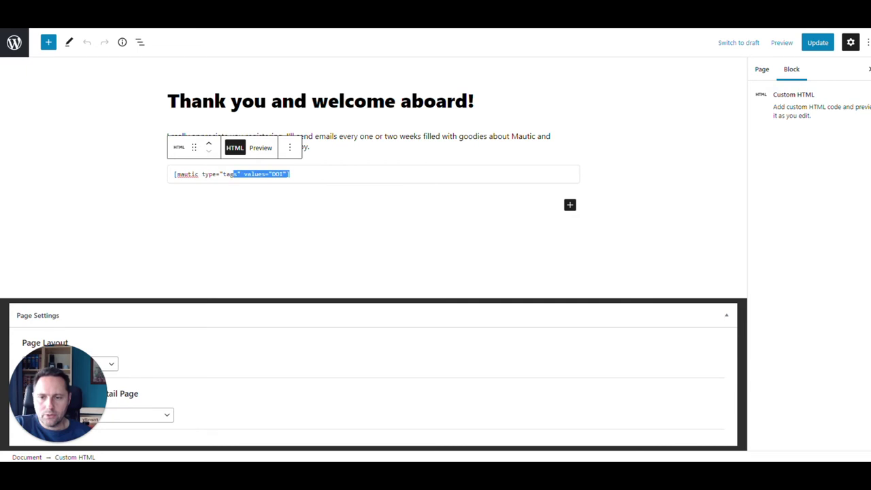
pyautogui.click(275, 174)
pyautogui.doubleClick(276, 175)
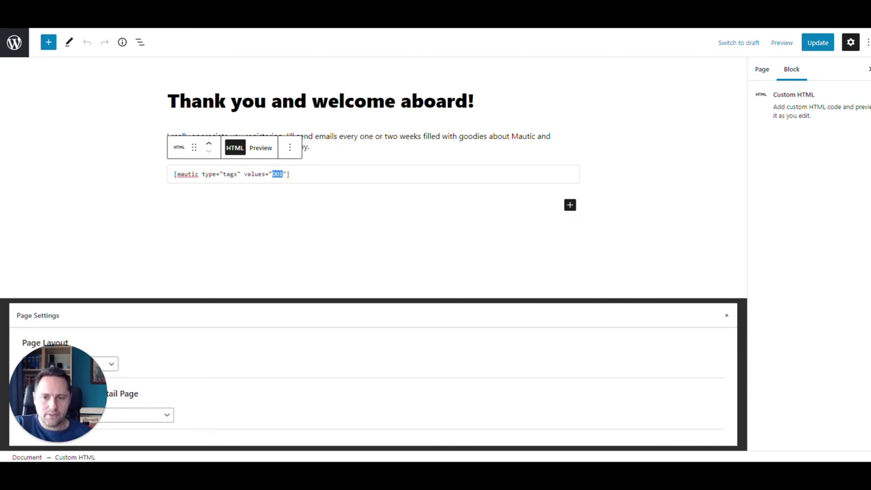
pyautogui.moveTo(290, 175); pyautogui.dragTo(175, 174)
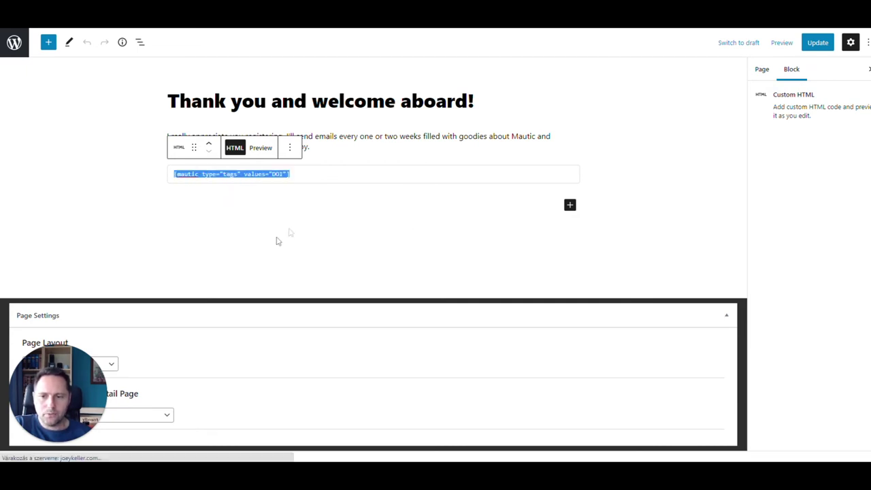
pyautogui.click(310, 147)
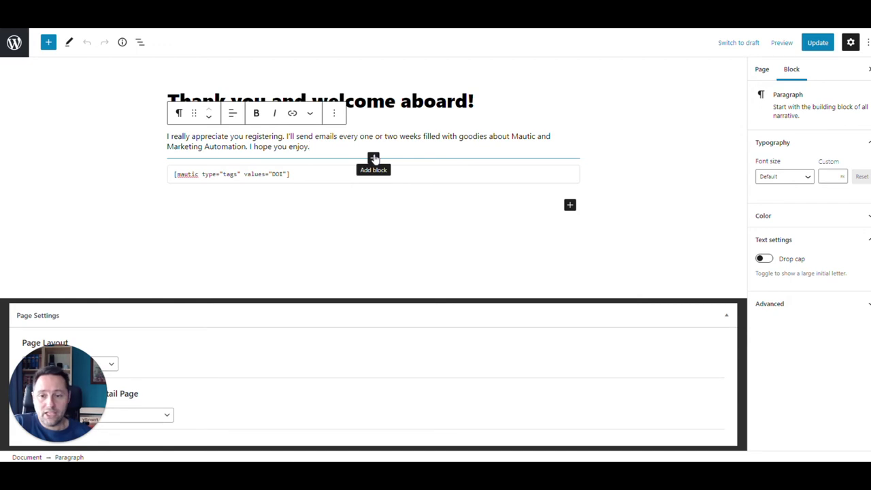
pyautogui.click(290, 174)
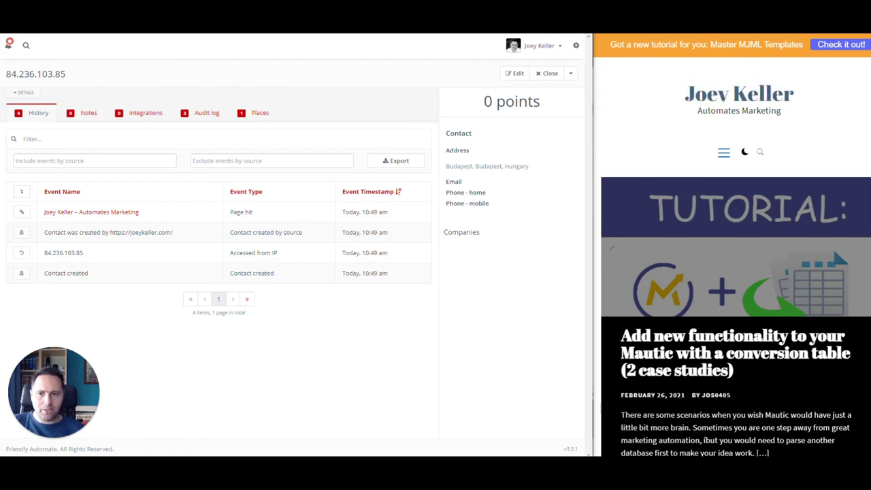
# Expand the page hit event in the anonymous contact's Mautic history to view its details, then collapse it.
pyautogui.click(21, 213)
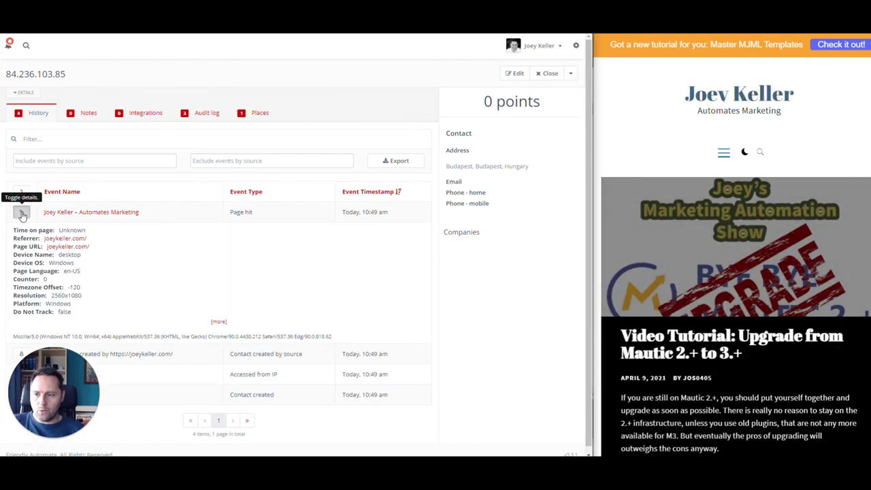
pyautogui.click(21, 213)
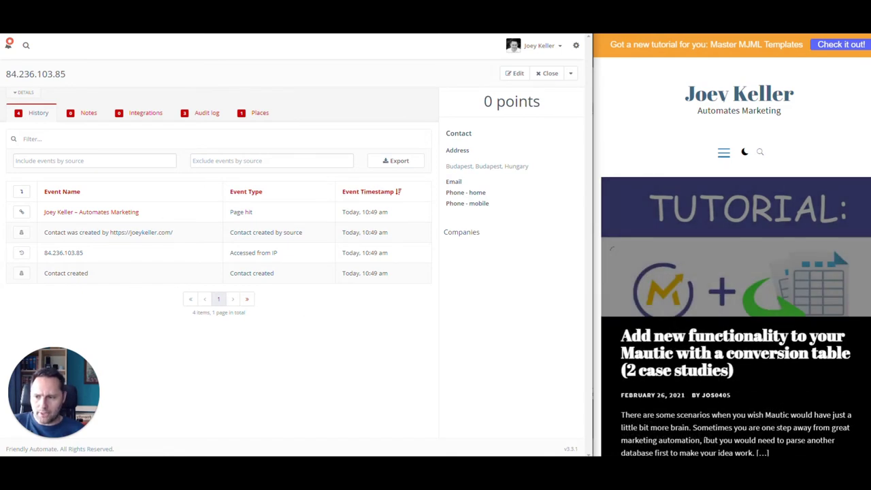
# Switch to confpage.php in Notepad++ and add an empty title element inside the page's head.
pyautogui.hotkey('alt', 'Tab')
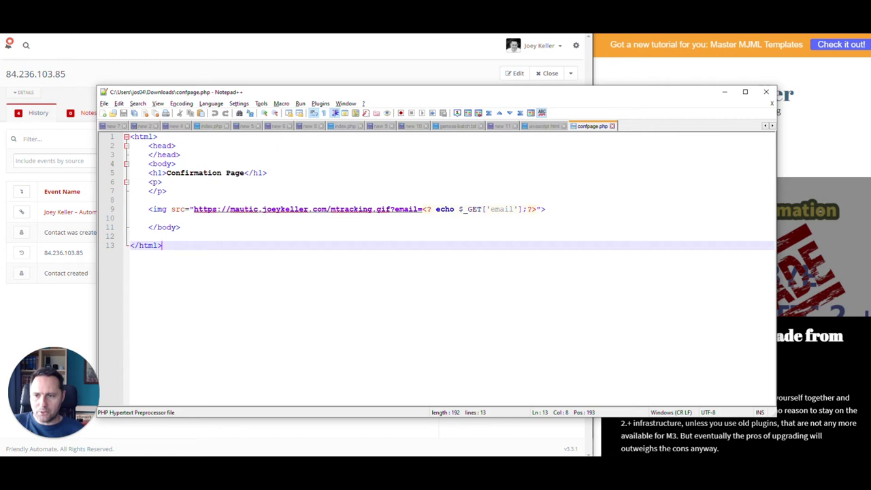
pyautogui.click(180, 154)
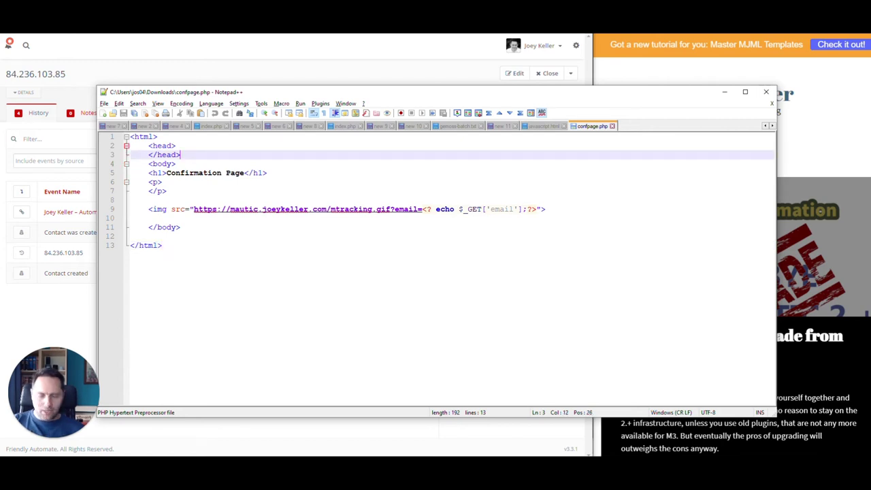
pyautogui.press('Up')
pyautogui.press('Return')
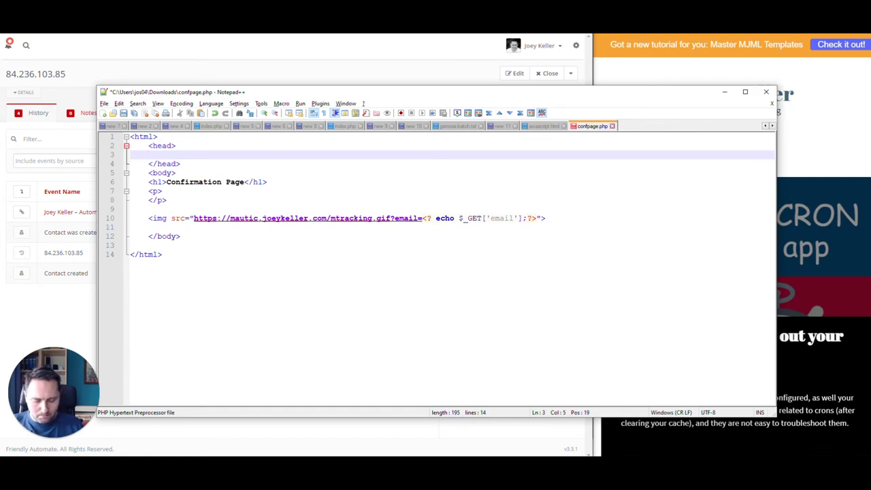
pyautogui.write('<>')
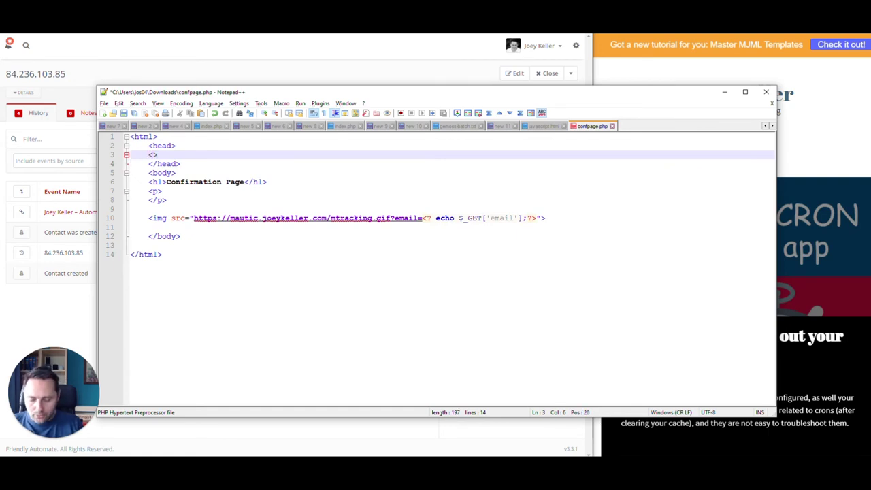
pyautogui.write('title')
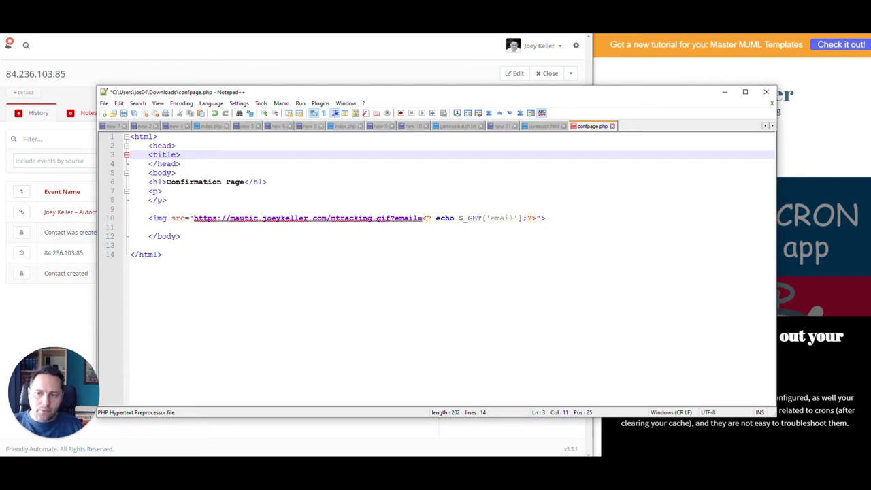
pyautogui.write('<>')
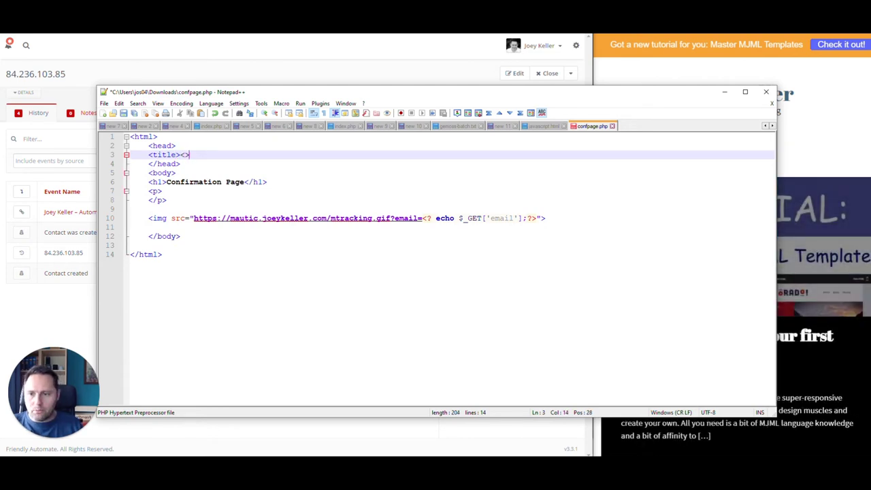
pyautogui.write('/title')
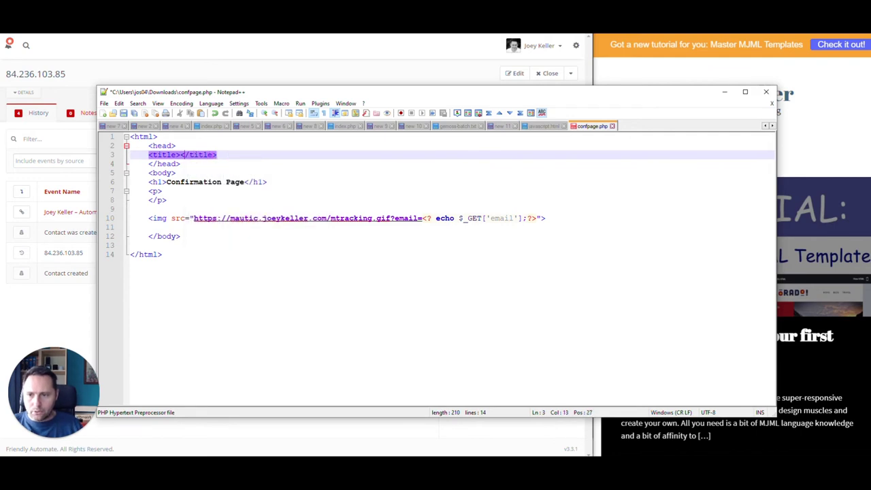
# Enter "PHP Confirmation" as the page title between the title tags.
pyautogui.write('P')
pyautogui.write('Confirm')
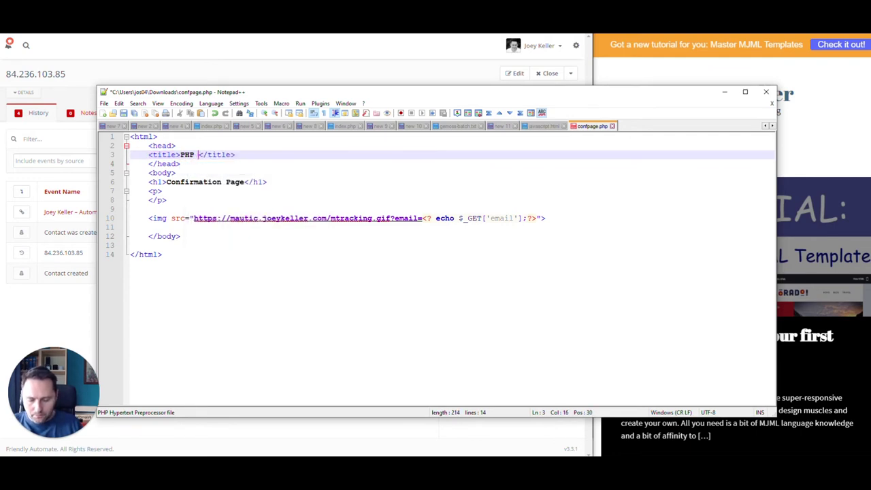
pyautogui.write('aito')
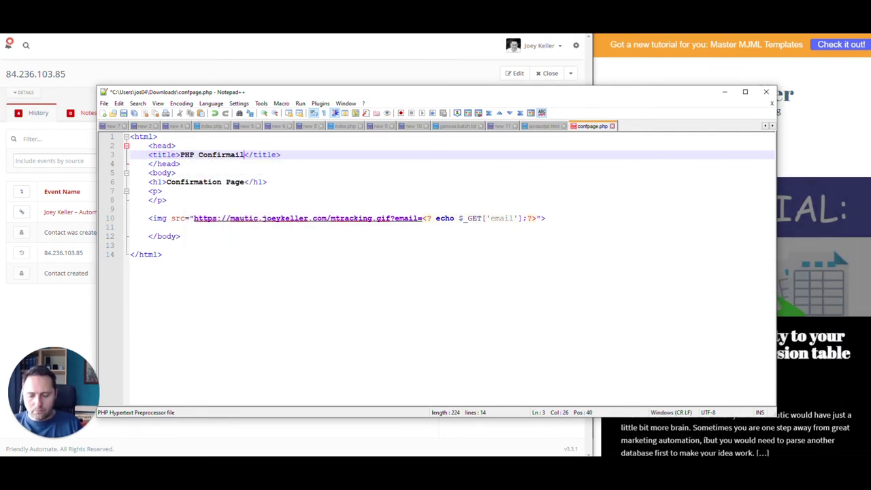
pyautogui.press('BackSpace')
pyautogui.press('BackSpace')
pyautogui.press('BackSpace')
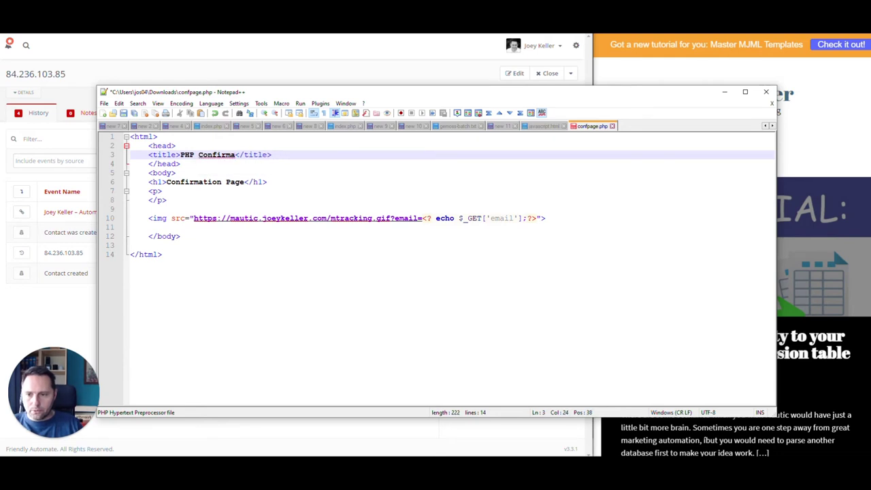
pyautogui.write('tion')
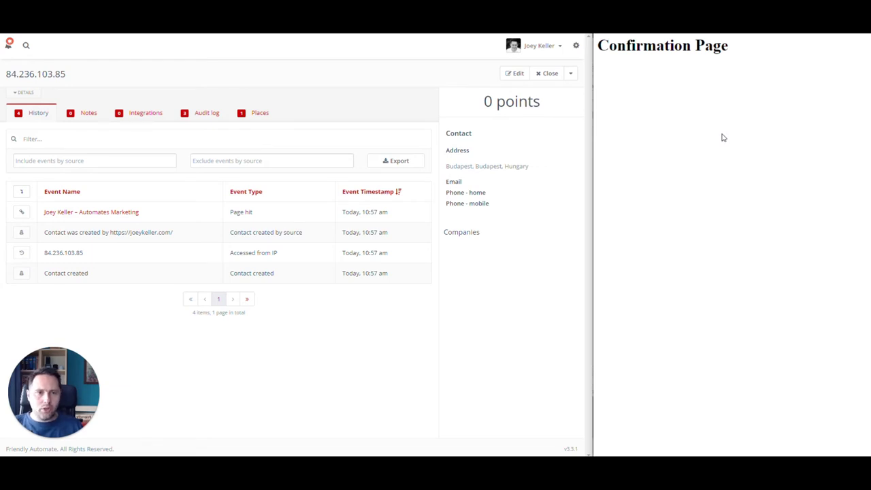
# Reload the contact in Mautic and examine its email field and history events alongside the tracking pixel code in confpage.php.
pyautogui.hotkey('alt', 'Tab')
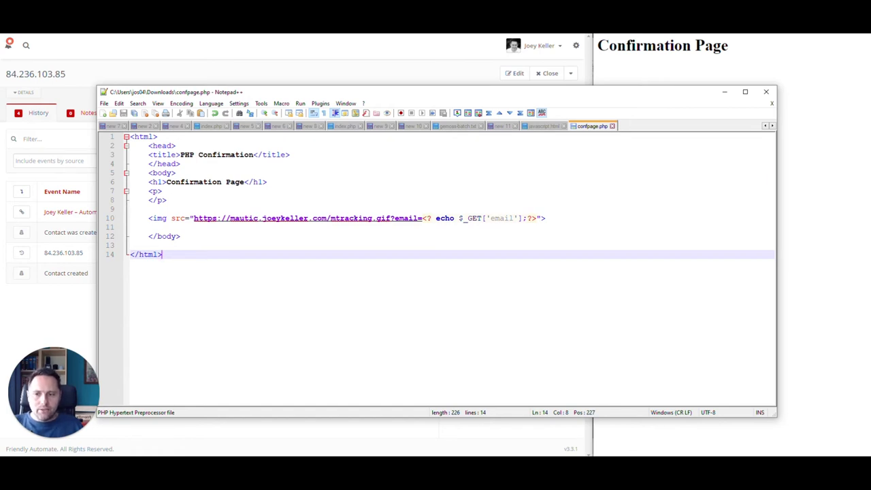
pyautogui.click(86, 303)
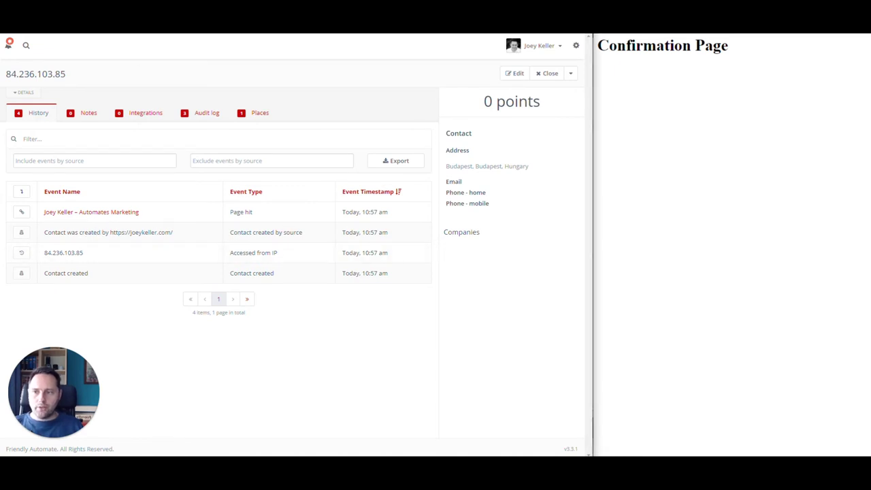
pyautogui.press('F5')
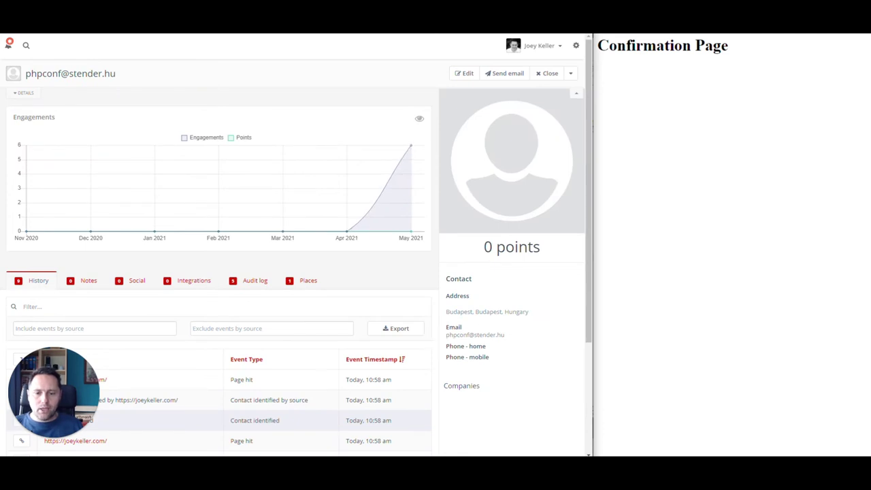
pyautogui.moveTo(446, 335); pyautogui.dragTo(506, 342)
pyautogui.scroll(-2, 507, 341)
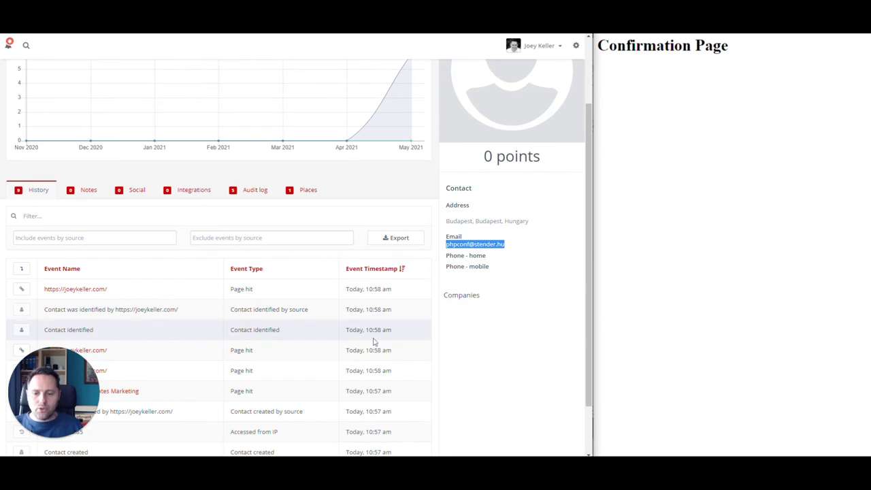
pyautogui.hotkey('alt', 'Tab')
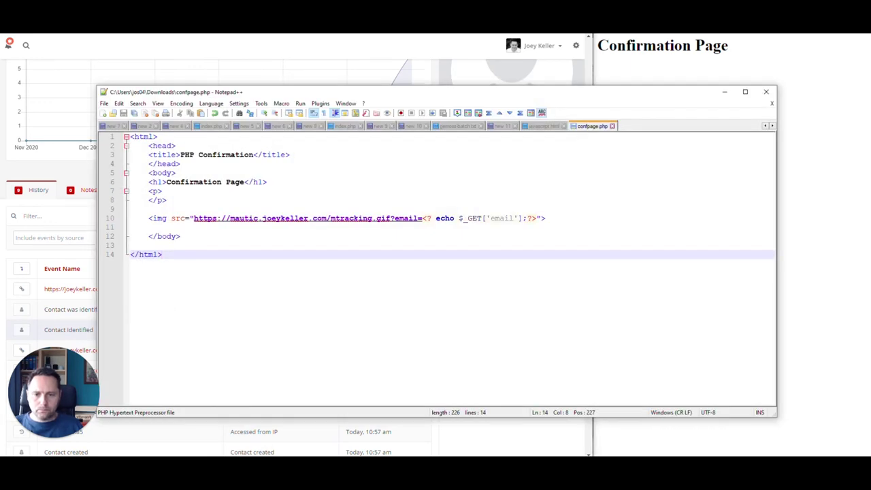
pyautogui.hotkey('alt', 'Tab')
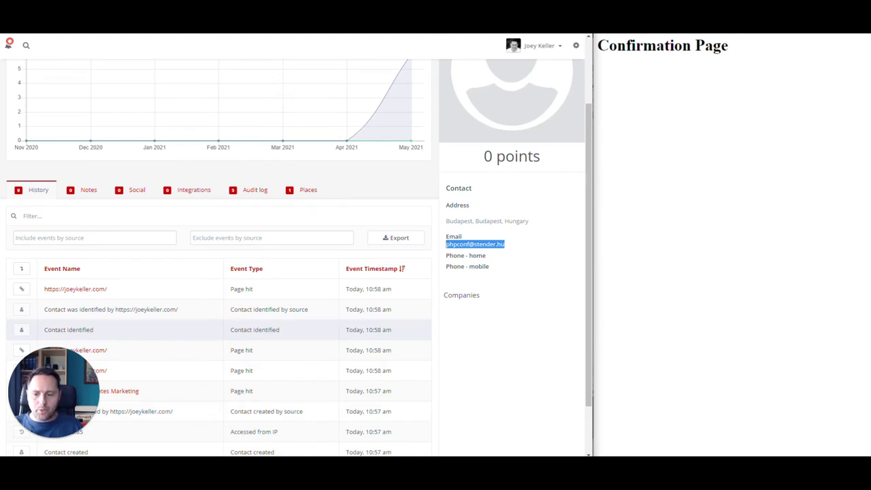
# Append &tags='DOI' after the email parameter of the tracking pixel URL in confpage.php and save the file.
pyautogui.hotkey('alt', 'Tab')
pyautogui.click(541, 218)
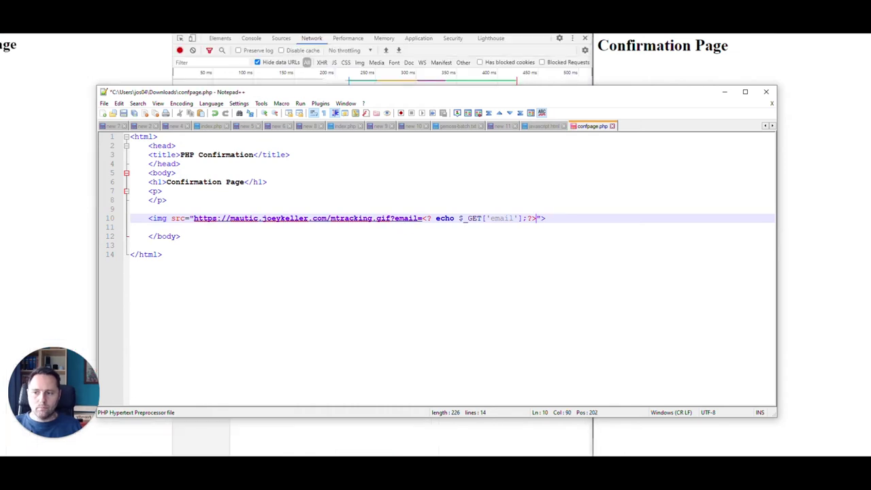
pyautogui.write("&tags='DOI'")
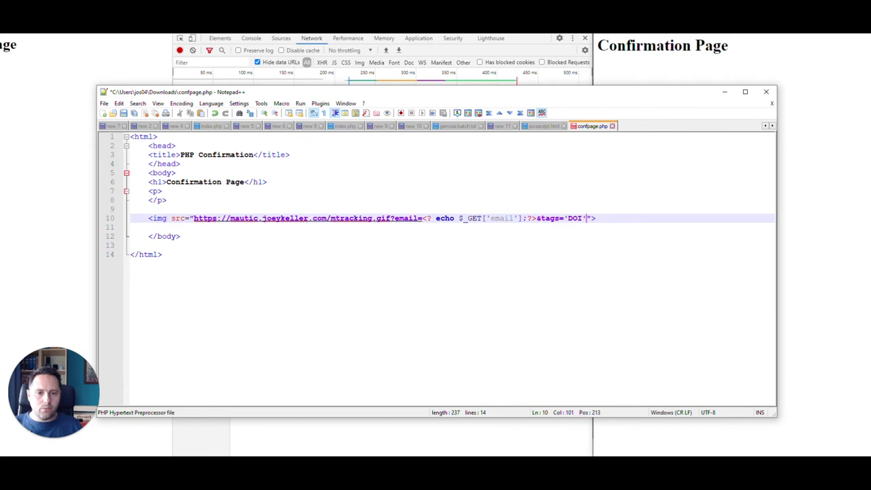
pyautogui.click(805, 249)
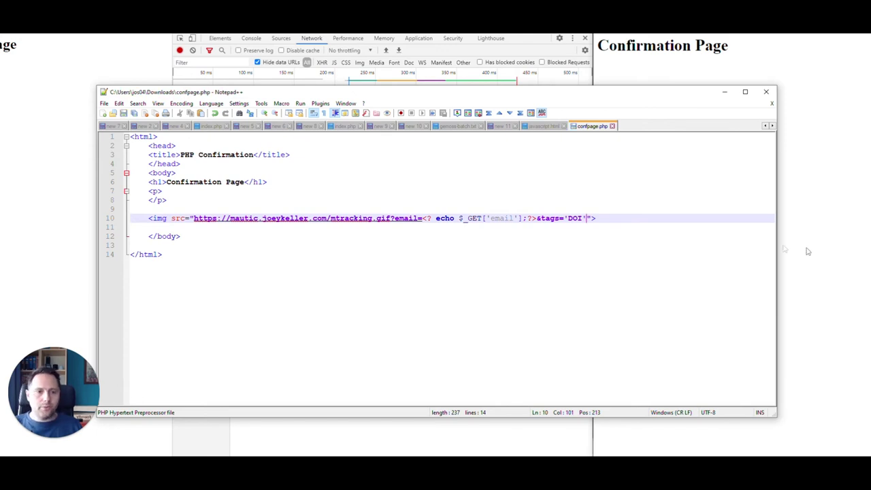
# Reload the confirmation page and the Mautic contact to check the contact's tags.
pyautogui.click(398, 424)
pyautogui.hotkey('alt', 'Tab')
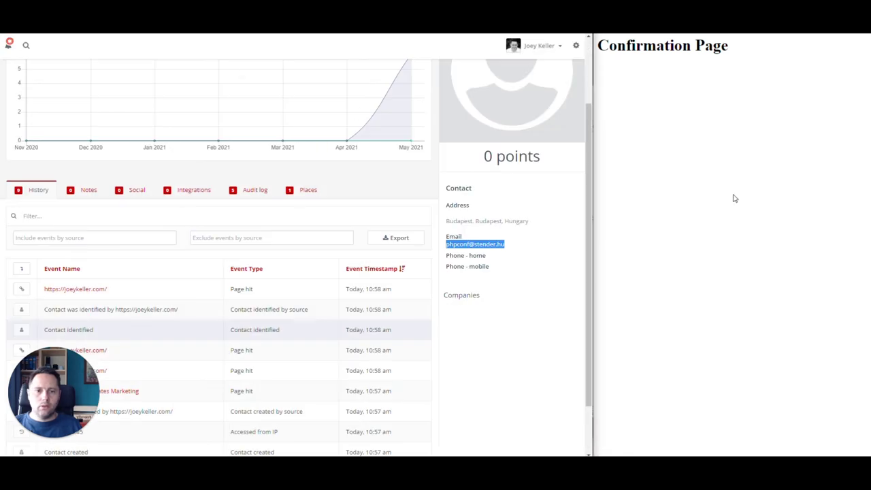
pyautogui.click(735, 196)
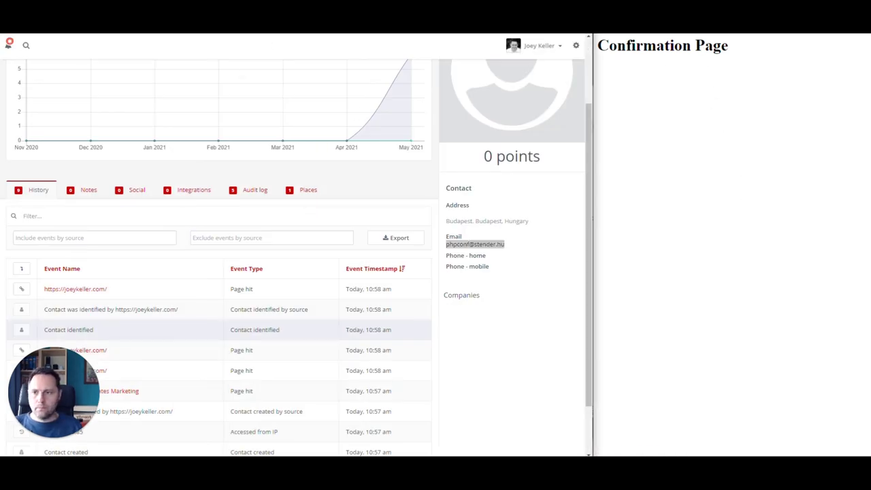
pyautogui.press('F5')
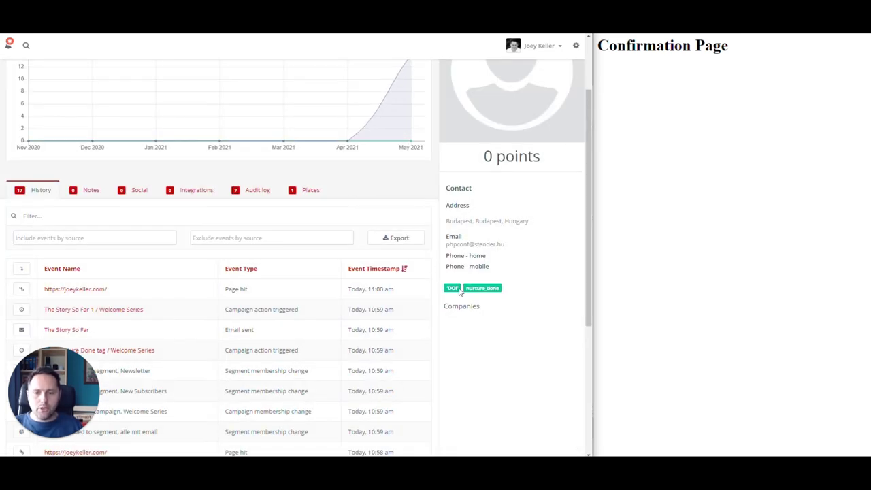
# Remove the single quotes around DOI so the pixel URL parameter reads &tags=DOI, and save confpage.php.
pyautogui.hotkey('alt', 'Tab')
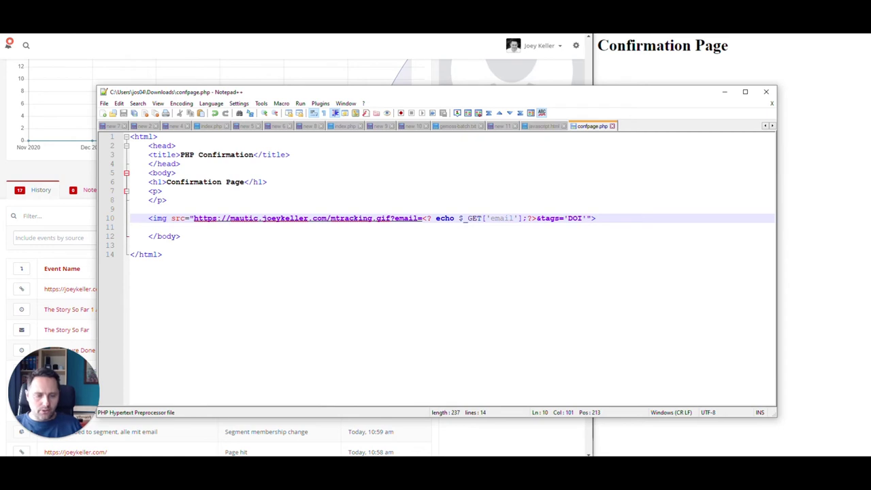
pyautogui.press('BackSpace')
pyautogui.press('Left')
pyautogui.press('Left')
pyautogui.press('Left')
pyautogui.press('BackSpace')
pyautogui.hotkey('ctrl', 's')
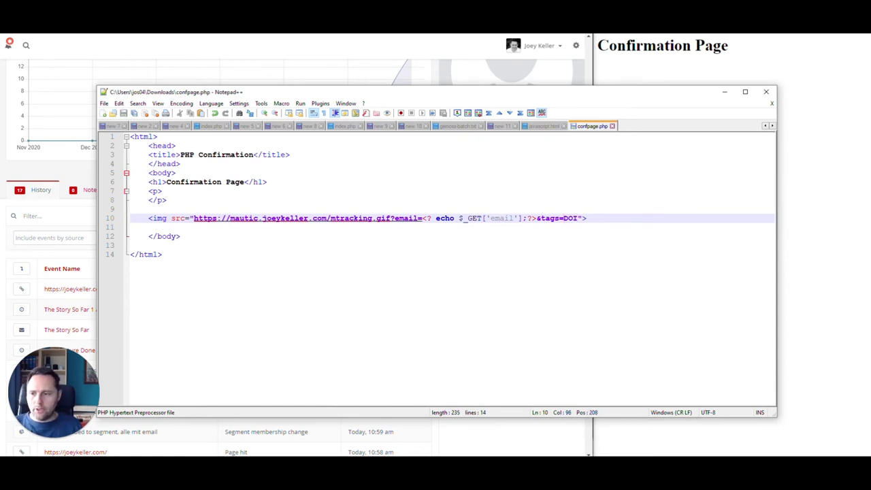
# Reload the confirmation page with the unquoted tag parameter and check the tags on the refreshed Mautic contact.
pyautogui.click(780, 253)
pyautogui.click(816, 256)
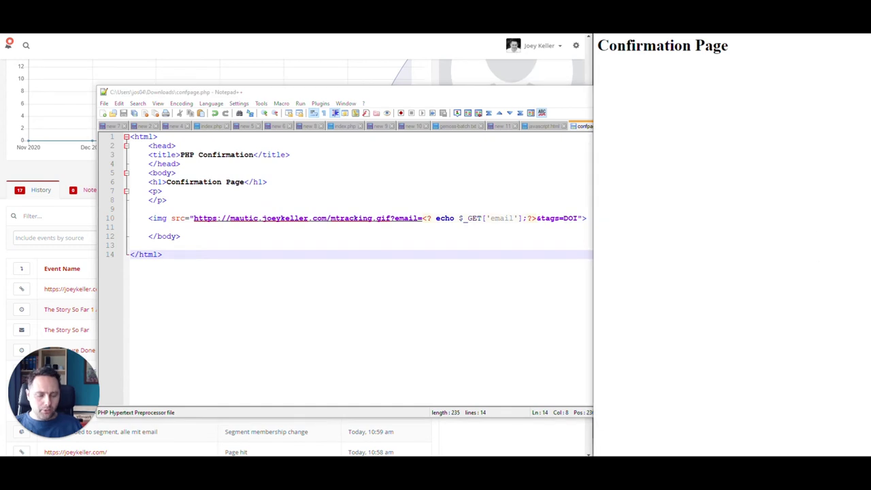
pyautogui.click(348, 53)
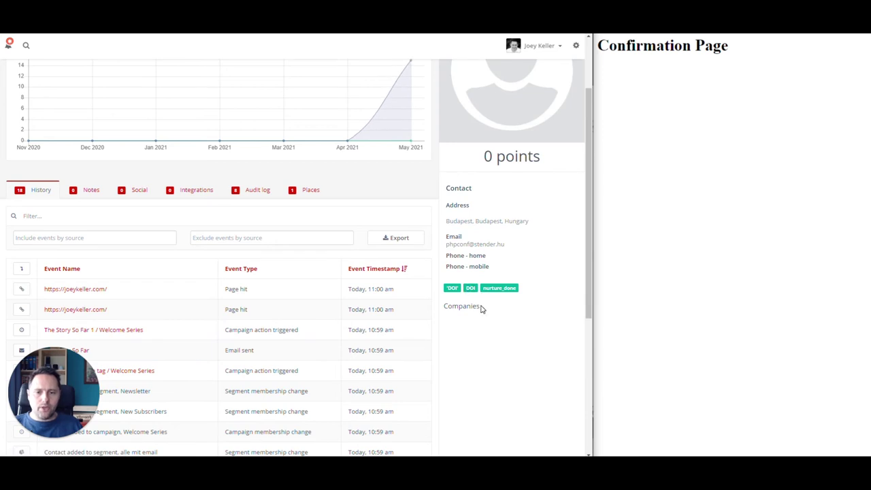
# Return to confpage.php and highlight the PHP echo of the email parameter in the tracking pixel URL.
pyautogui.hotkey('alt', 'Tab')
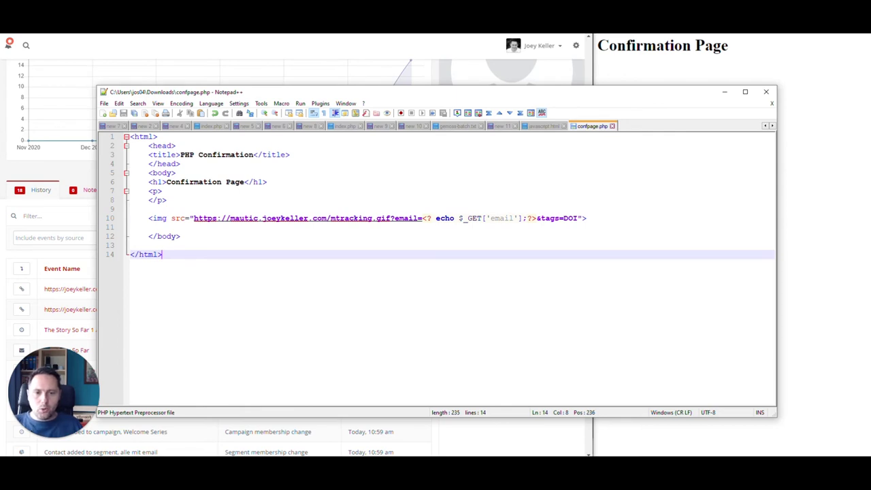
pyautogui.click(587, 217)
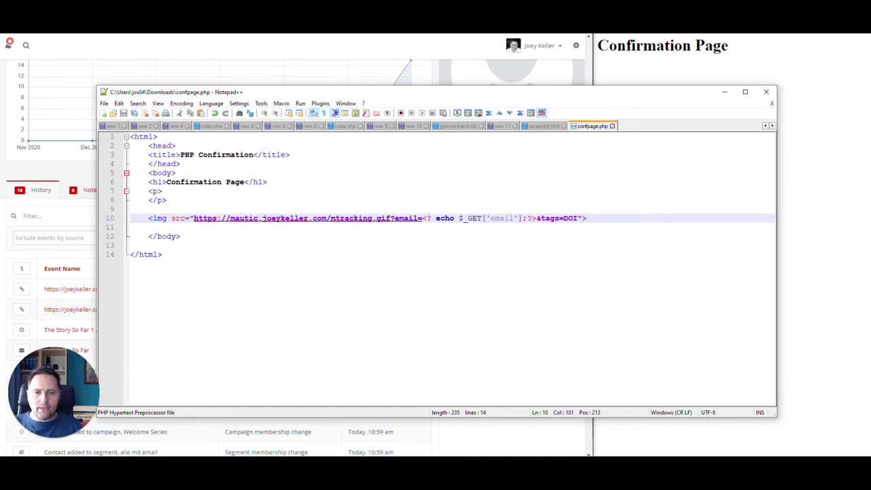
pyautogui.moveTo(523, 218); pyautogui.dragTo(426, 218)
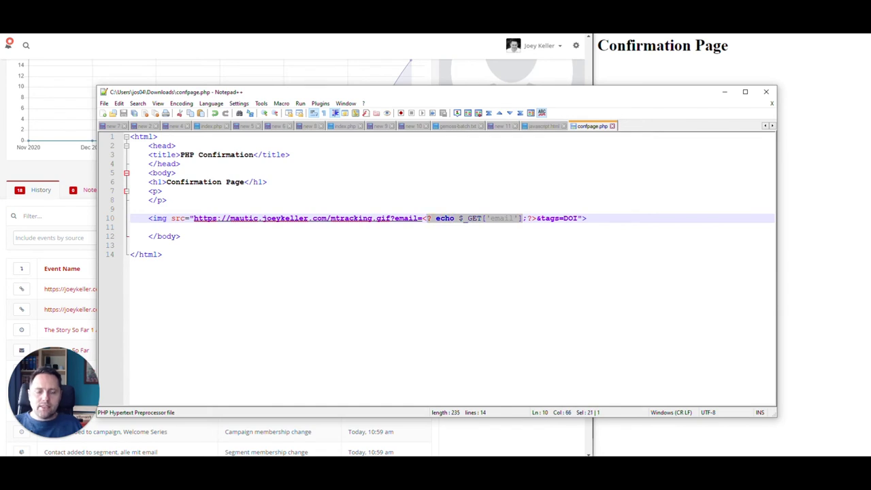